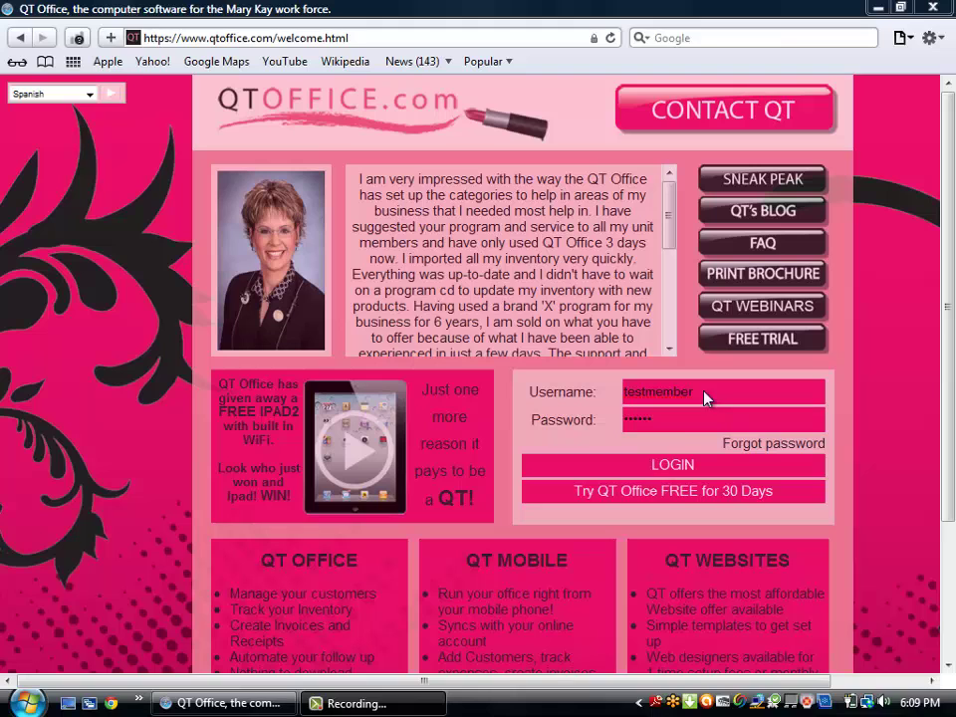
# Log in to the member account with the prefilled credentials and look over the home page news and daily task list.
pyautogui.click(675, 465)
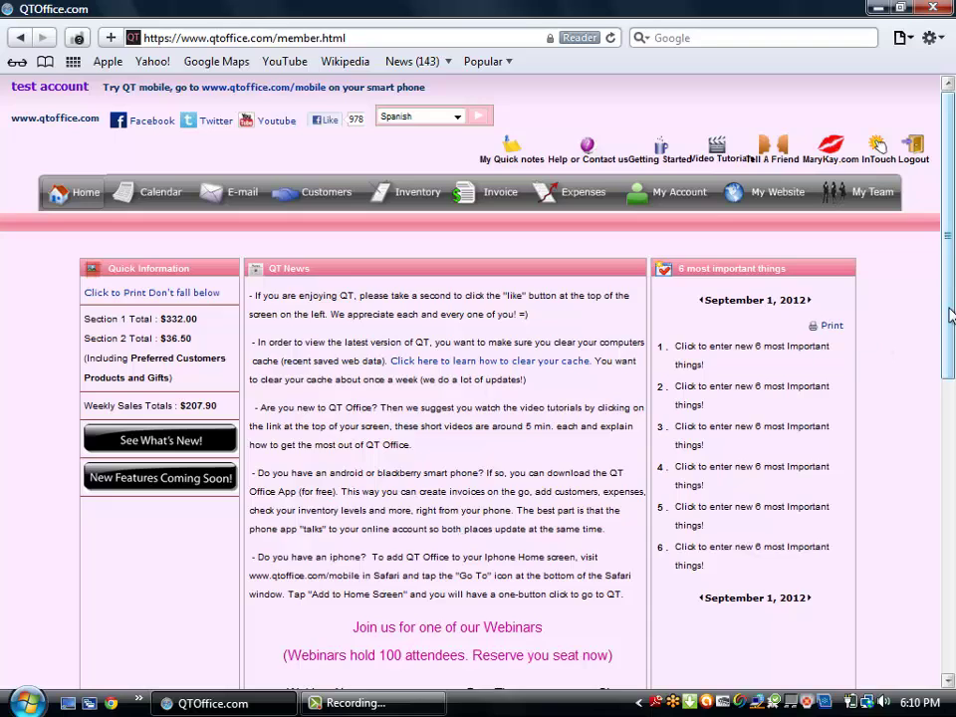
pyautogui.moveTo(952, 342); pyautogui.dragTo(952, 348)
pyautogui.scroll(-1, 951, 349)
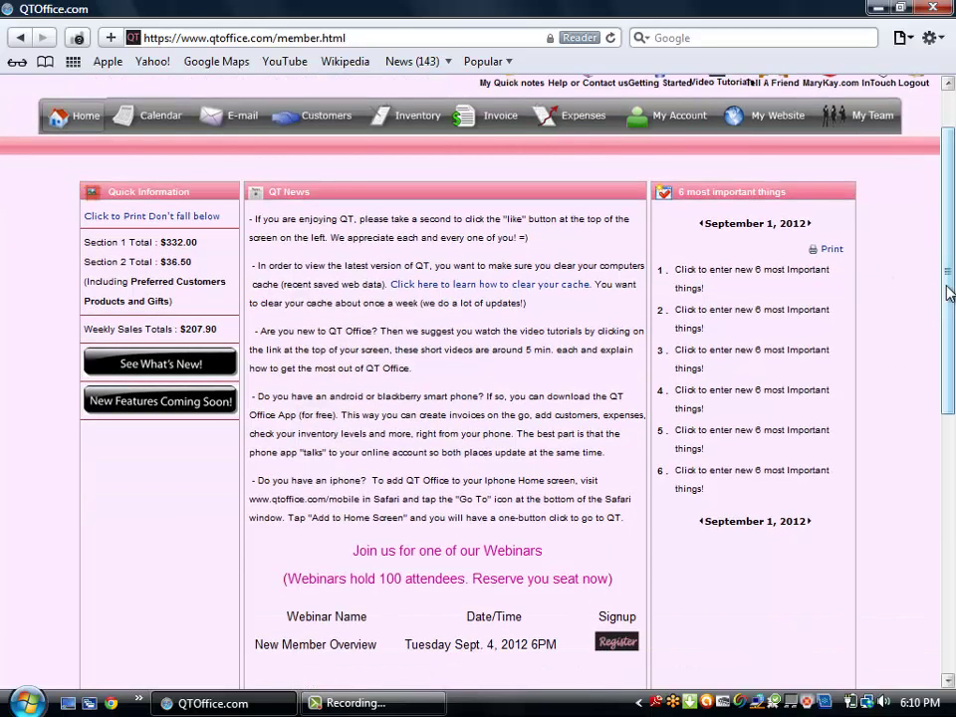
pyautogui.scroll(2, 940, 239)
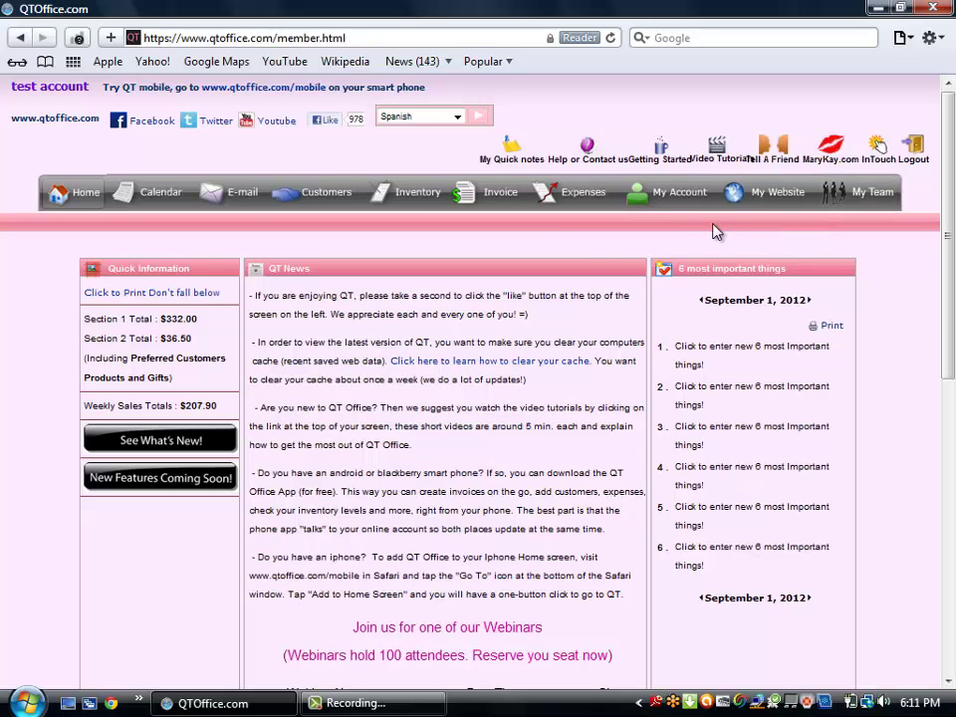
# In the TimeWise skin care inventory, set the in-stock quantity to 3 for Creamy Cleanser 2 and 2 for Deep Cleanser 3.
pyautogui.click(432, 207)
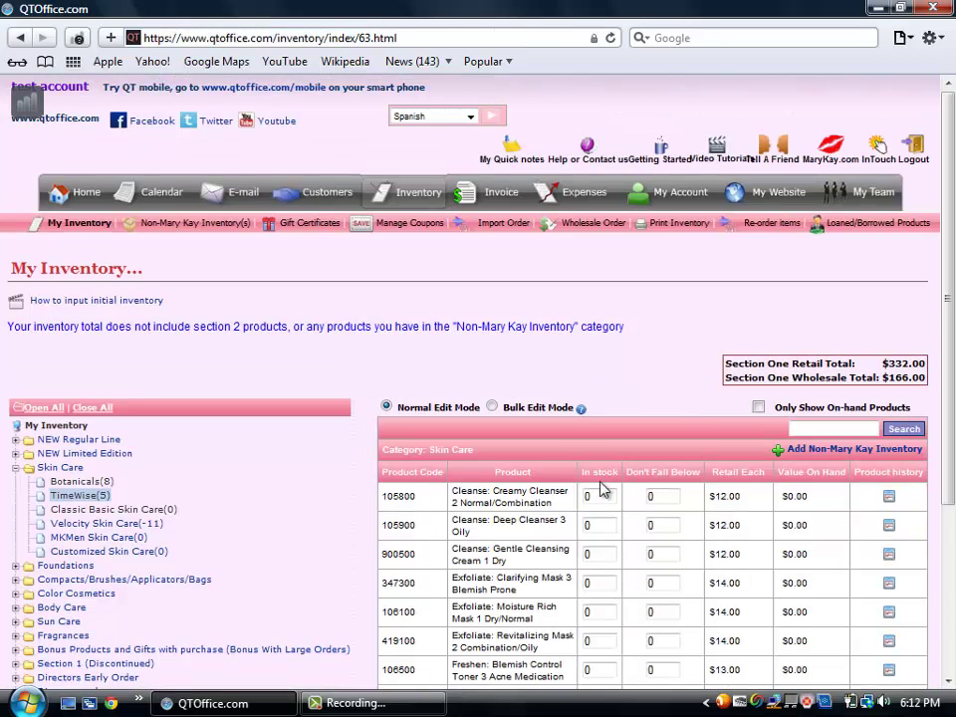
pyautogui.click(599, 497)
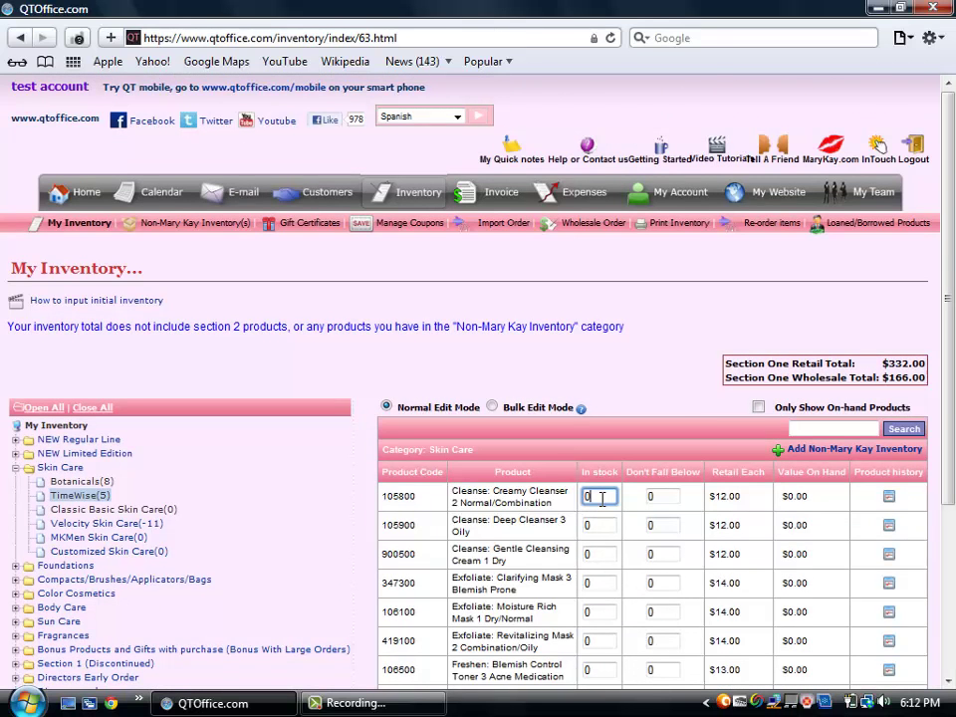
pyautogui.write('3')
pyautogui.click(602, 525)
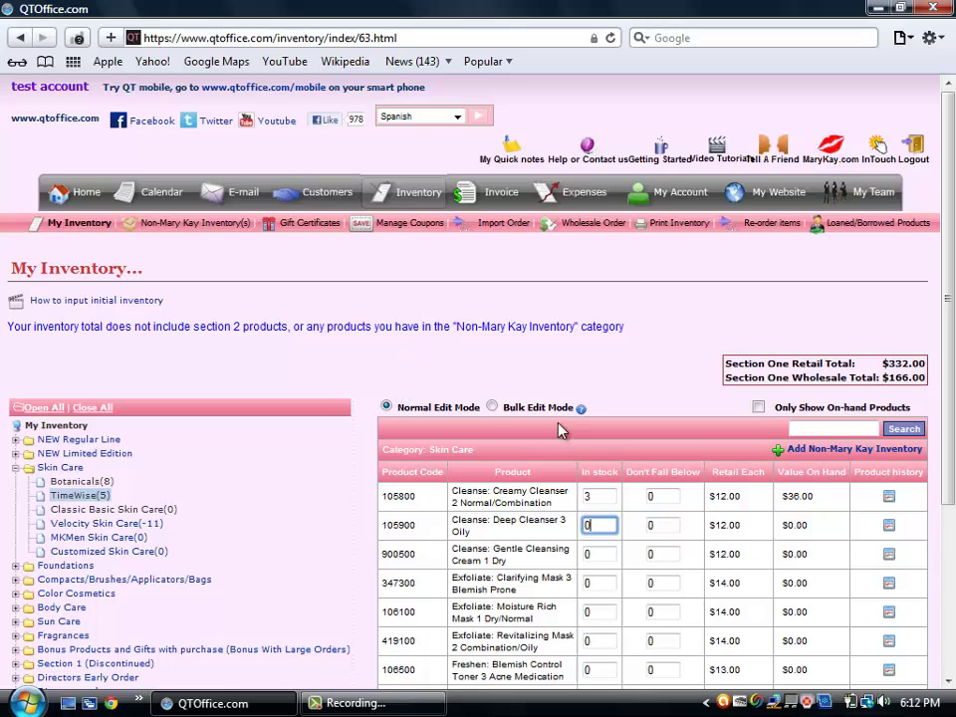
pyautogui.press('BackSpace')
pyautogui.write('2')
pyautogui.click(605, 551)
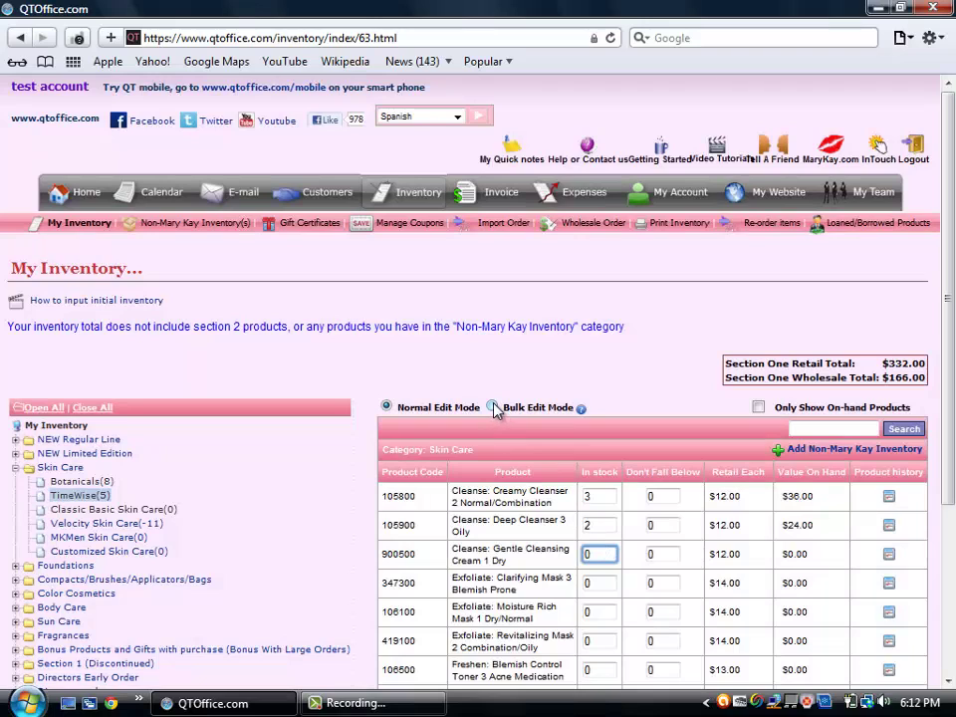
# In Bulk Edit Mode, set in-stock quantities to 1 for Gentle Cleansing Cream, 2 for Clarifying Mask and 4 for Moisture Rich Mask, and update the inventory.
pyautogui.click(492, 407)
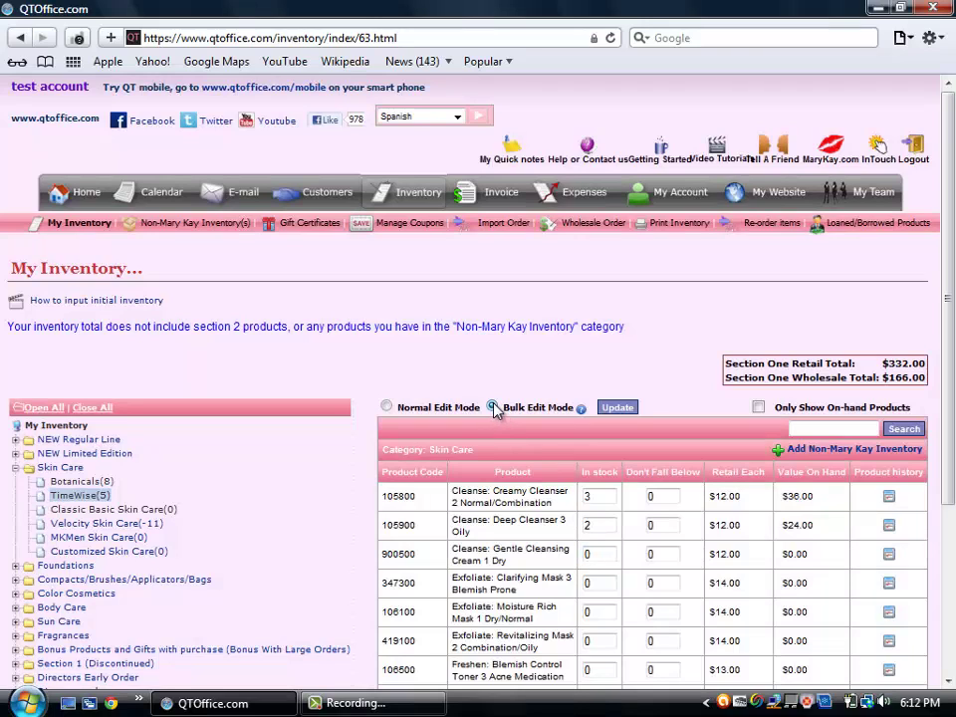
pyautogui.click(598, 554)
pyautogui.write('1')
pyautogui.click(600, 582)
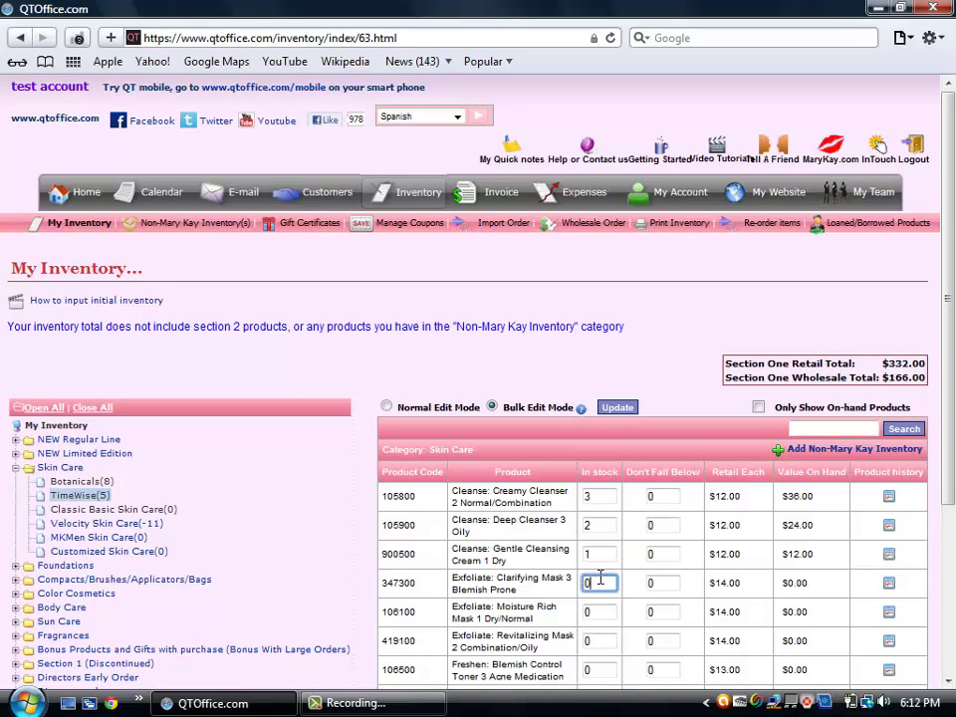
pyautogui.write('2')
pyautogui.click(596, 613)
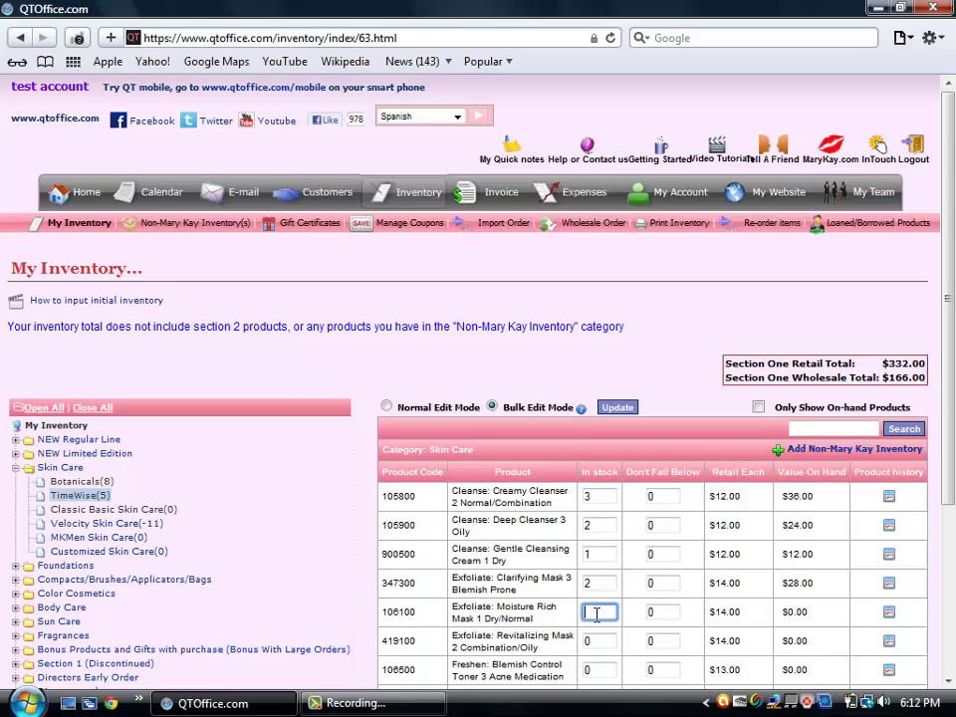
pyautogui.write('4')
pyautogui.click(626, 409)
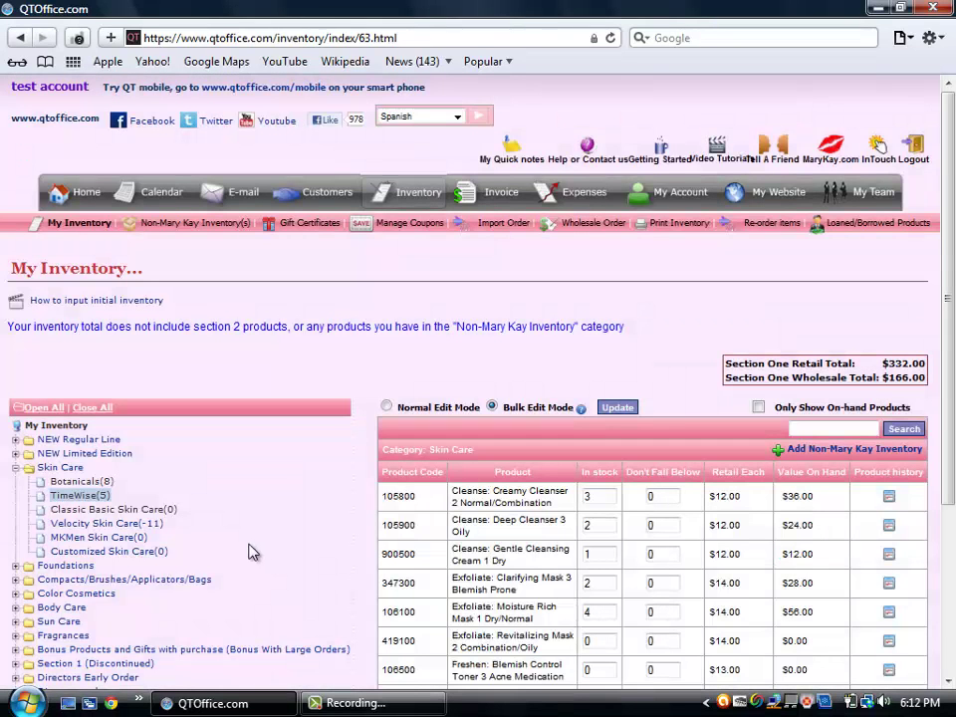
pyautogui.click(842, 428)
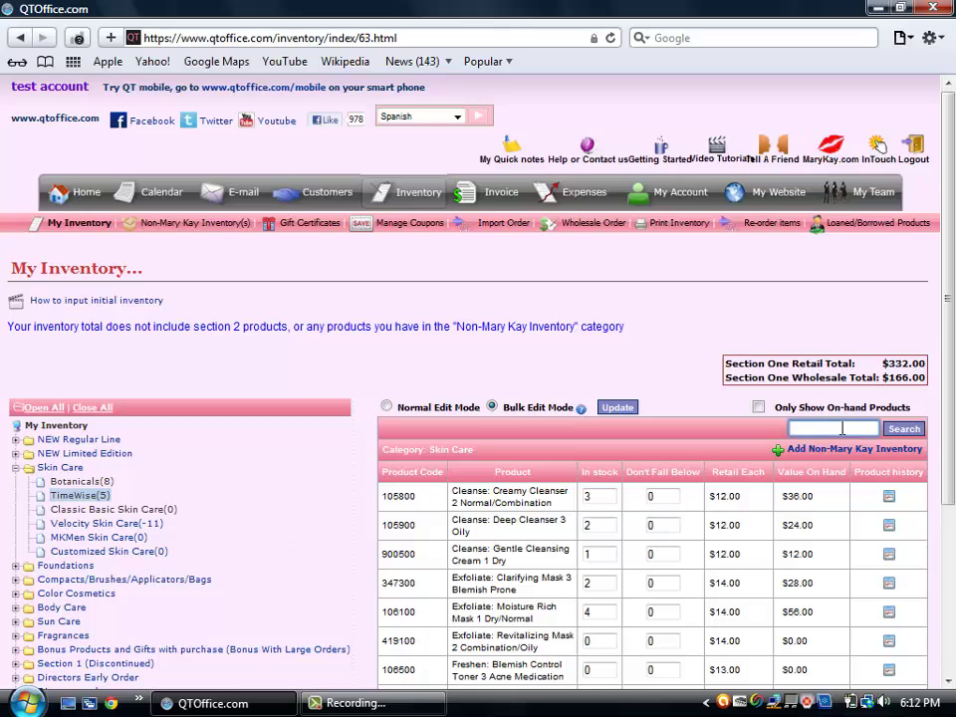
pyautogui.write('brown')
pyautogui.press('BackSpace')
pyautogui.press('BackSpace')
pyautogui.write('20390')
pyautogui.press('BackSpace')
pyautogui.press('BackSpace')
pyautogui.press('BackSpace')
pyautogui.press('BackSpace')
pyautogui.press('BackSpace')
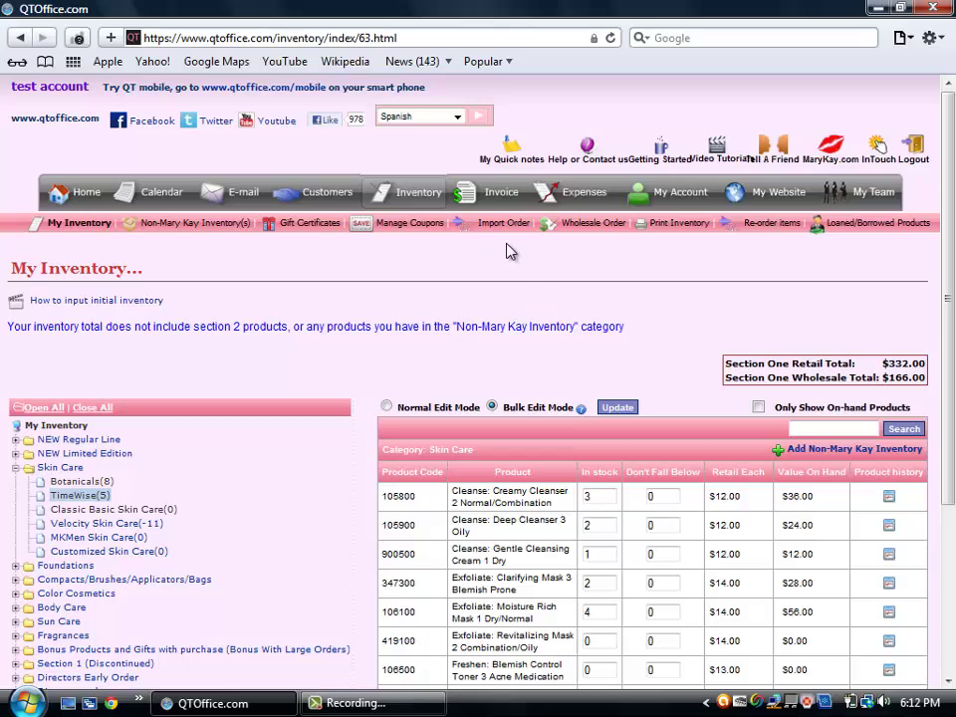
# Open the 2012 year-end tax report and examine its income, cost of sales, expenses, invoice breakdown, mileage and summary sections.
pyautogui.click(557, 194)
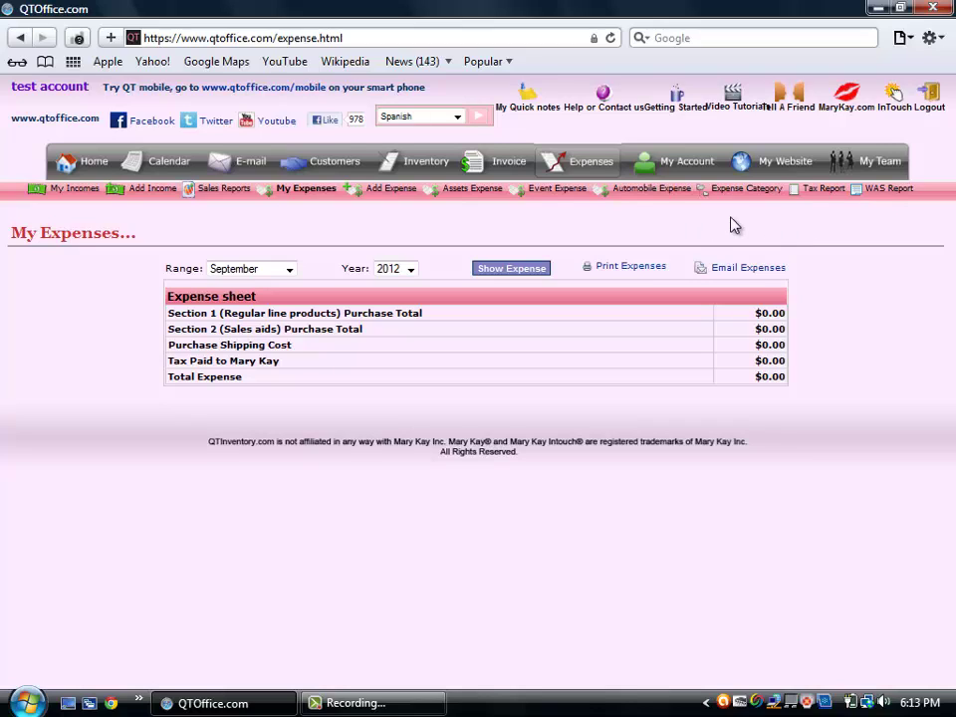
pyautogui.click(821, 192)
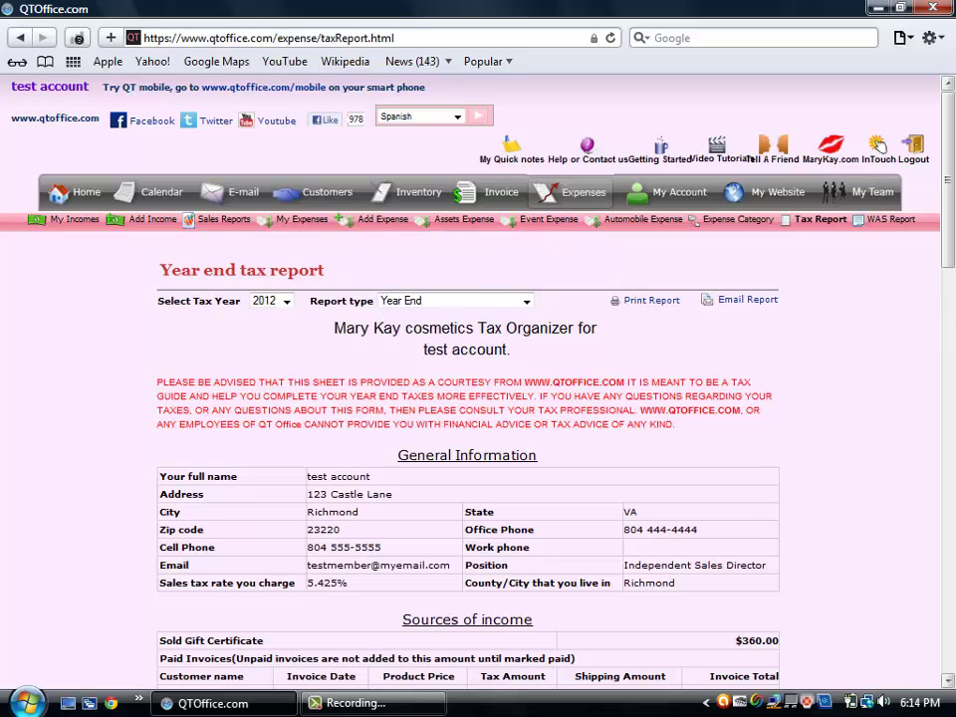
pyautogui.scroll(-5, 626, 241)
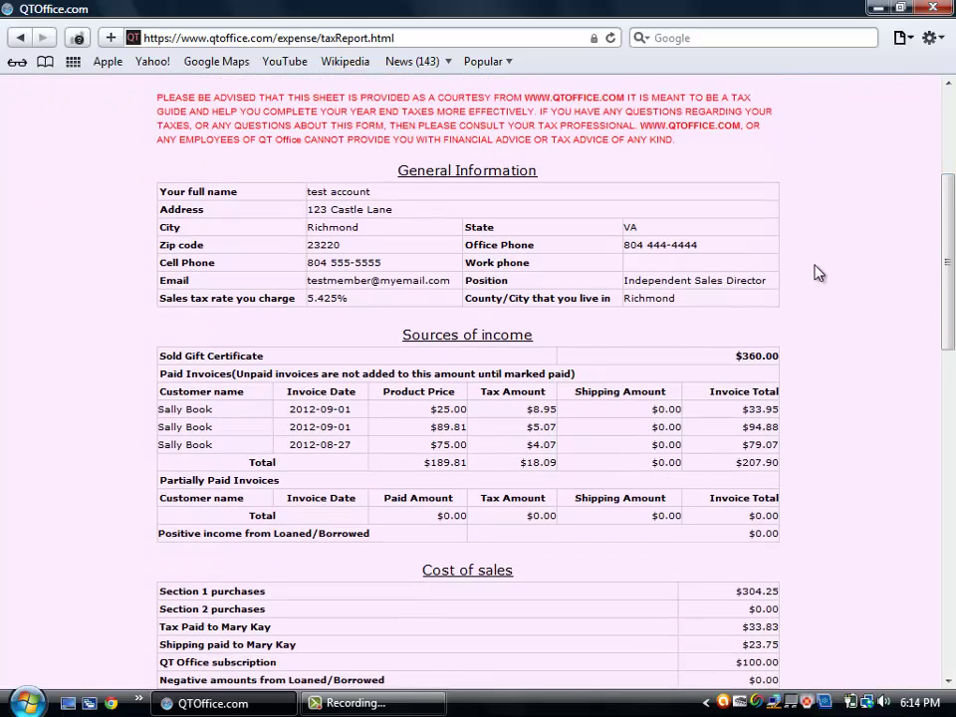
pyautogui.scroll(-3, 697, 261)
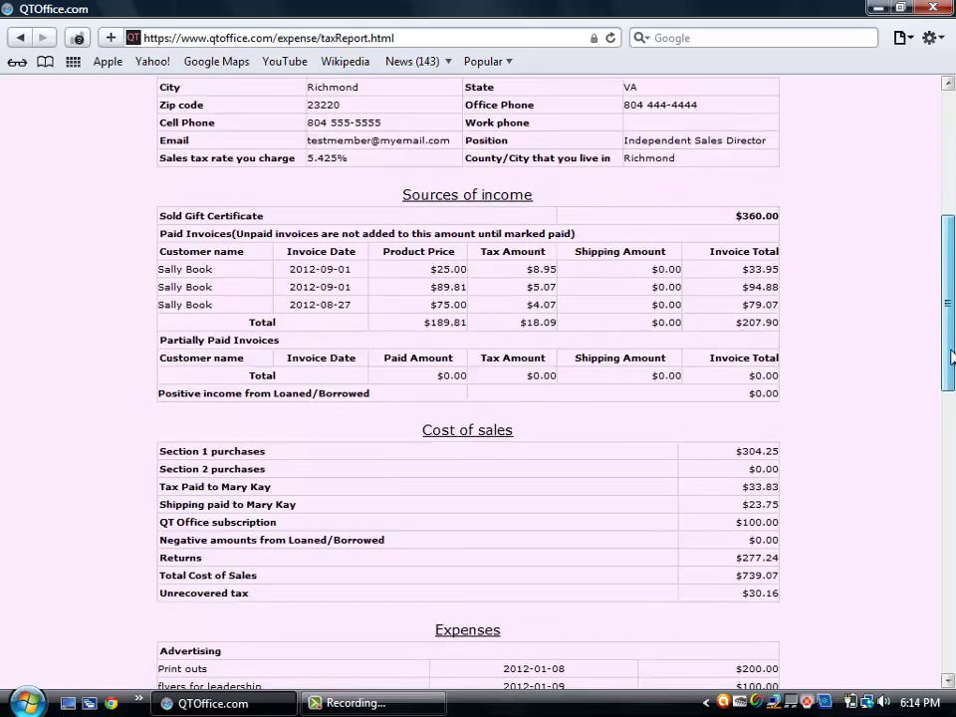
pyautogui.scroll(-3, 951, 356)
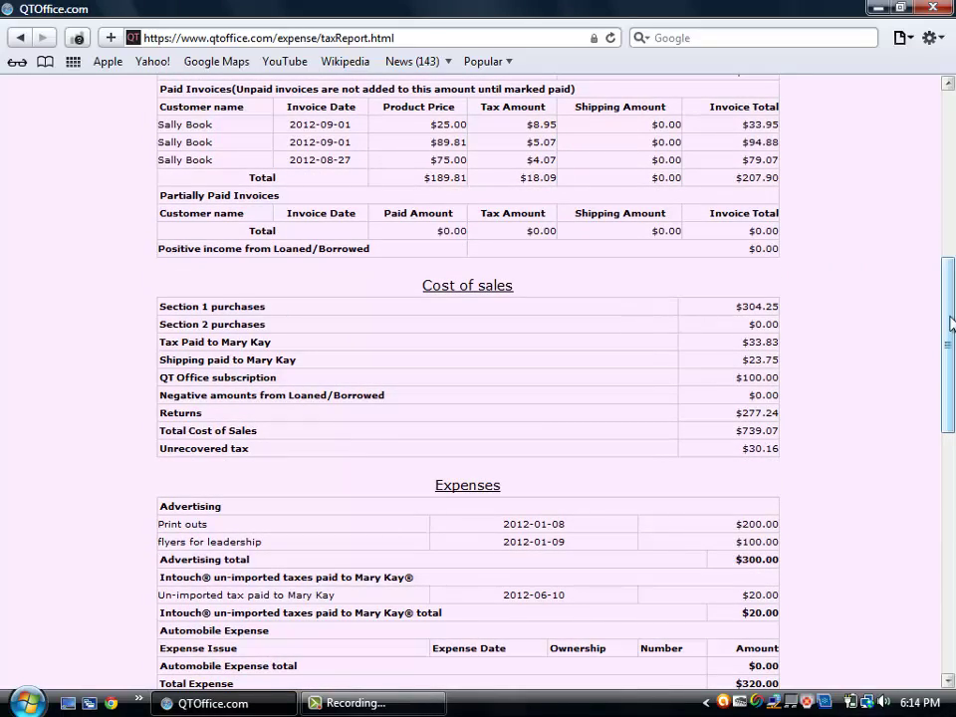
pyautogui.scroll(-6, 951, 322)
pyautogui.scroll(-3, 951, 361)
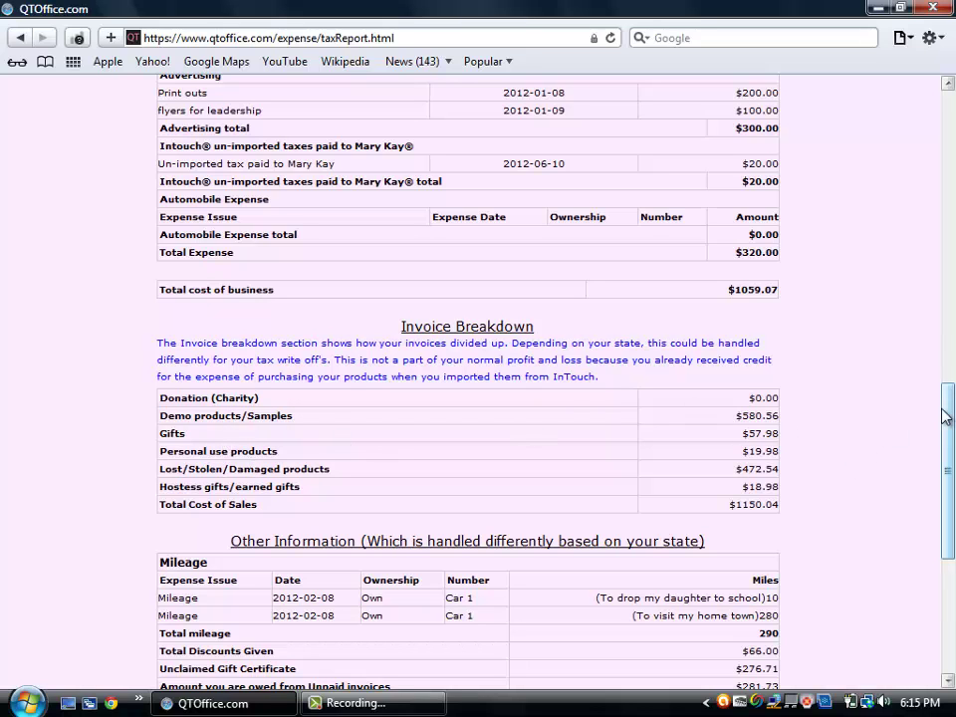
pyautogui.scroll(-4, 950, 426)
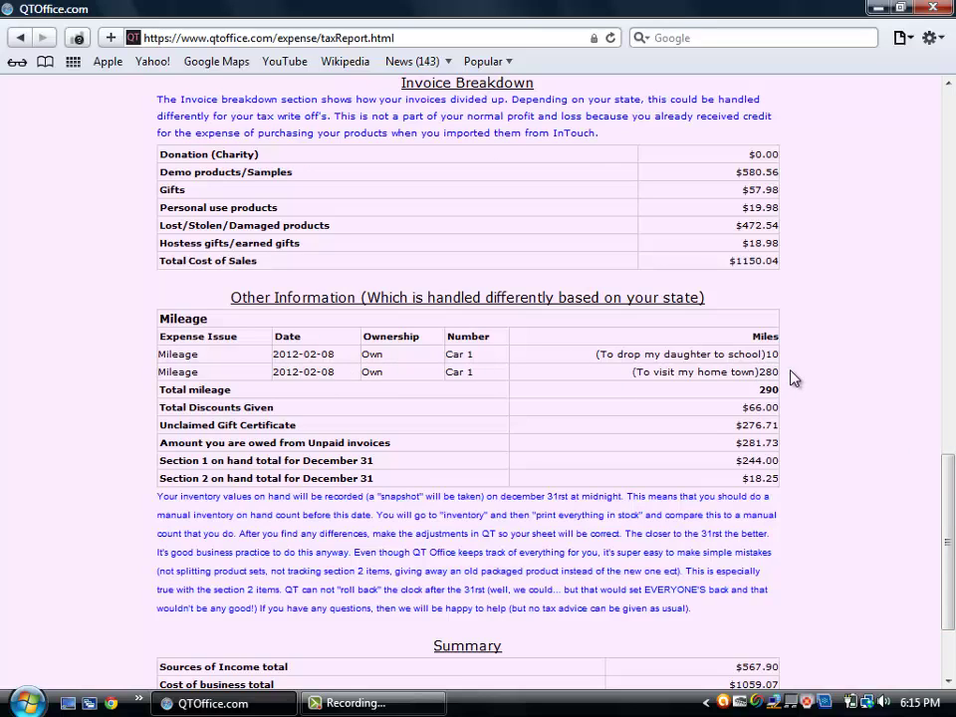
pyautogui.scroll(-3, 734, 538)
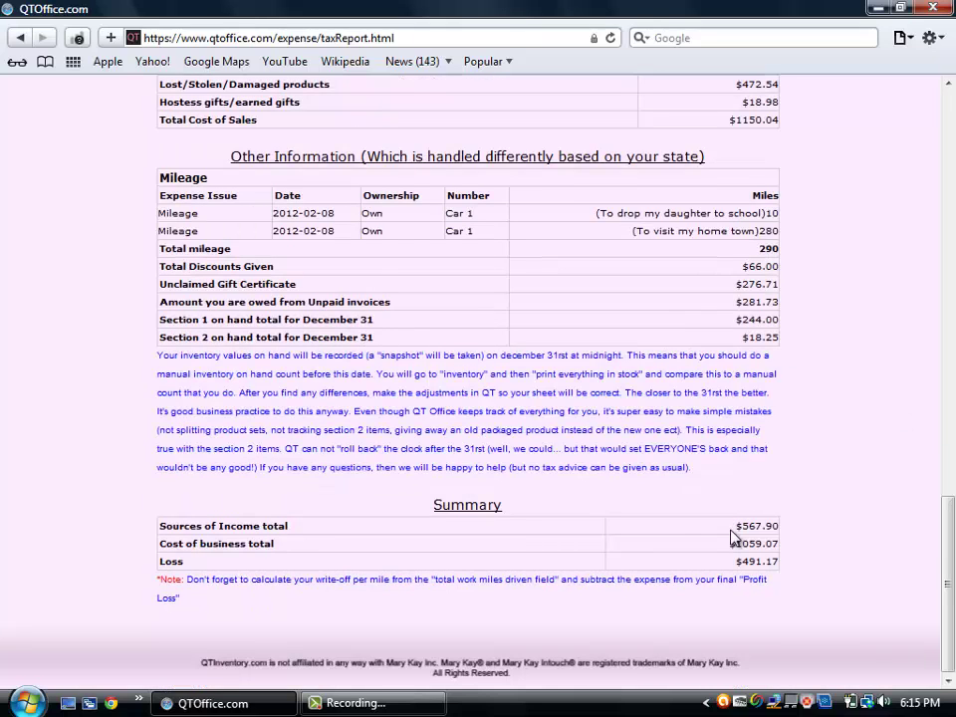
pyautogui.moveTo(947, 585); pyautogui.dragTo(947, 199)
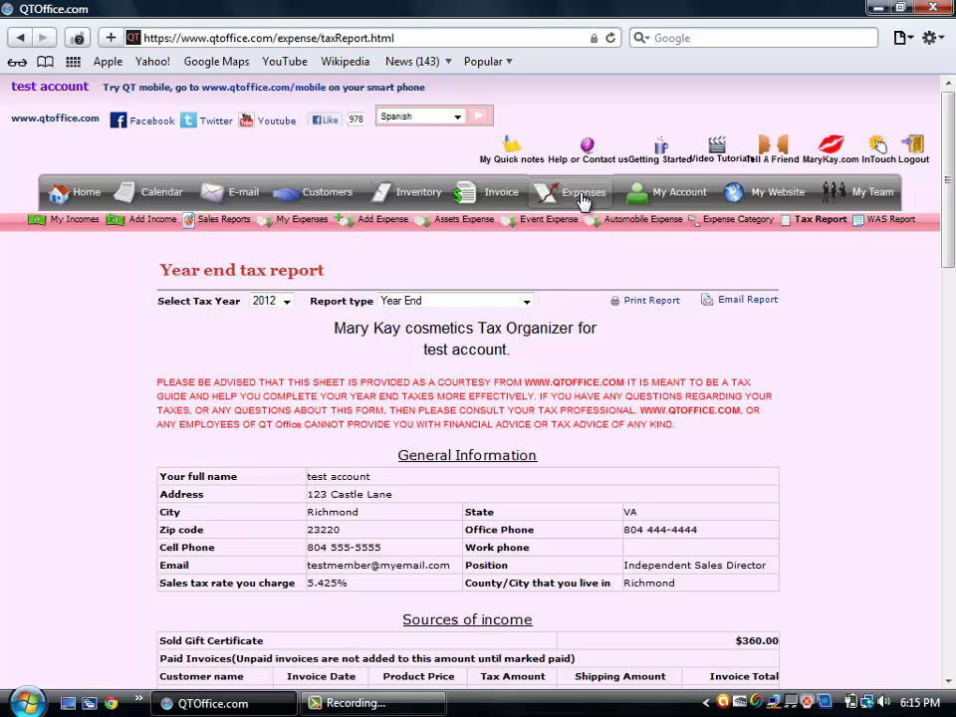
# Open the form for adding an expense and look through the available expense types without choosing one.
pyautogui.click(583, 202)
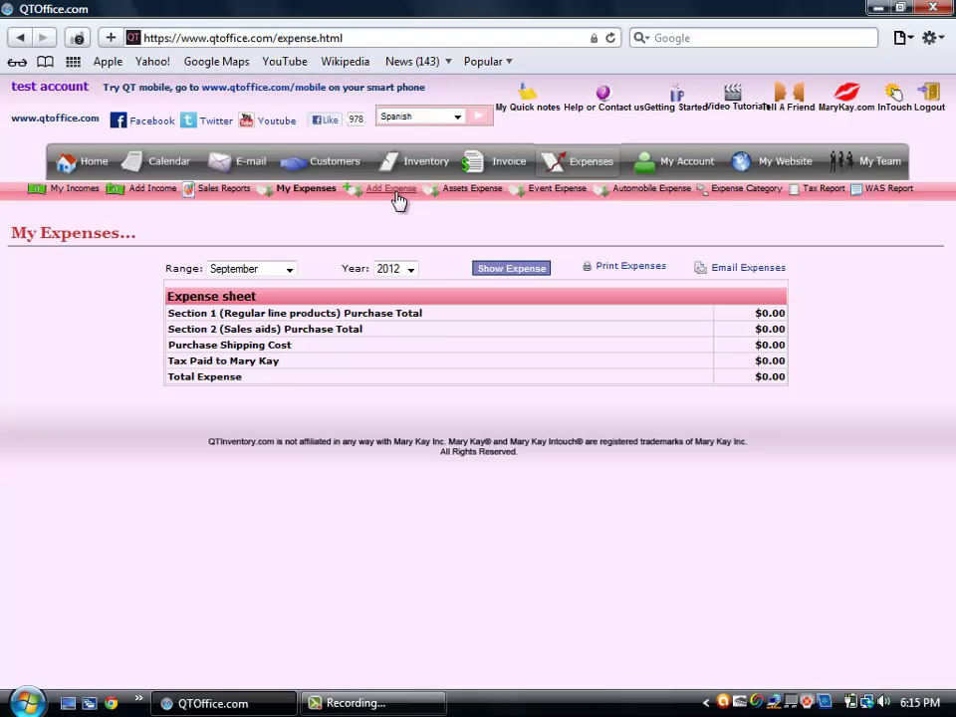
pyautogui.click(391, 189)
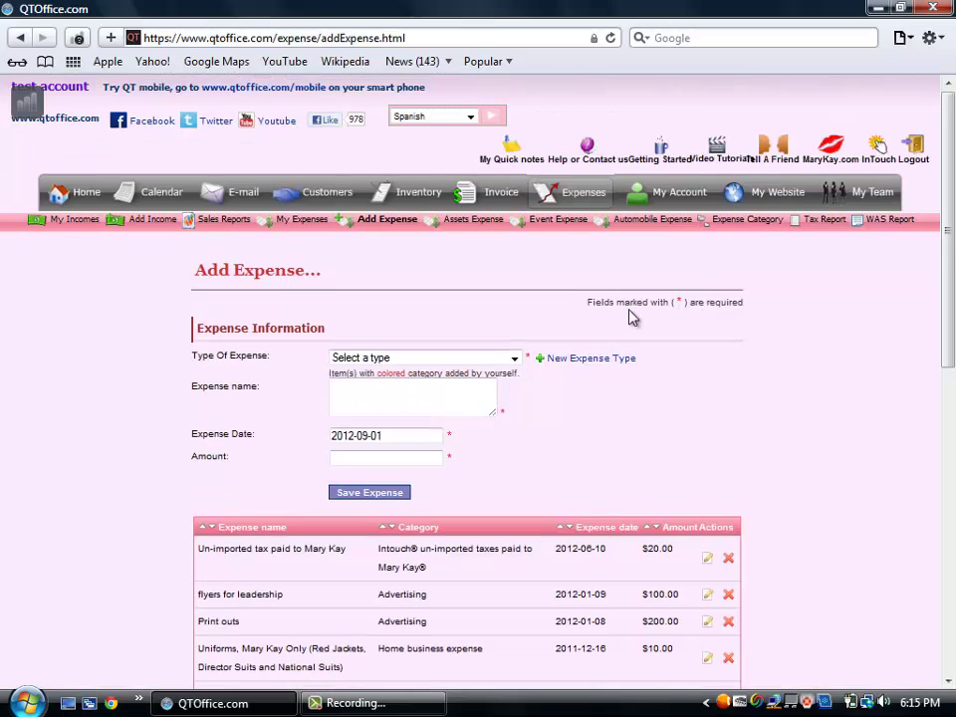
pyautogui.click(511, 365)
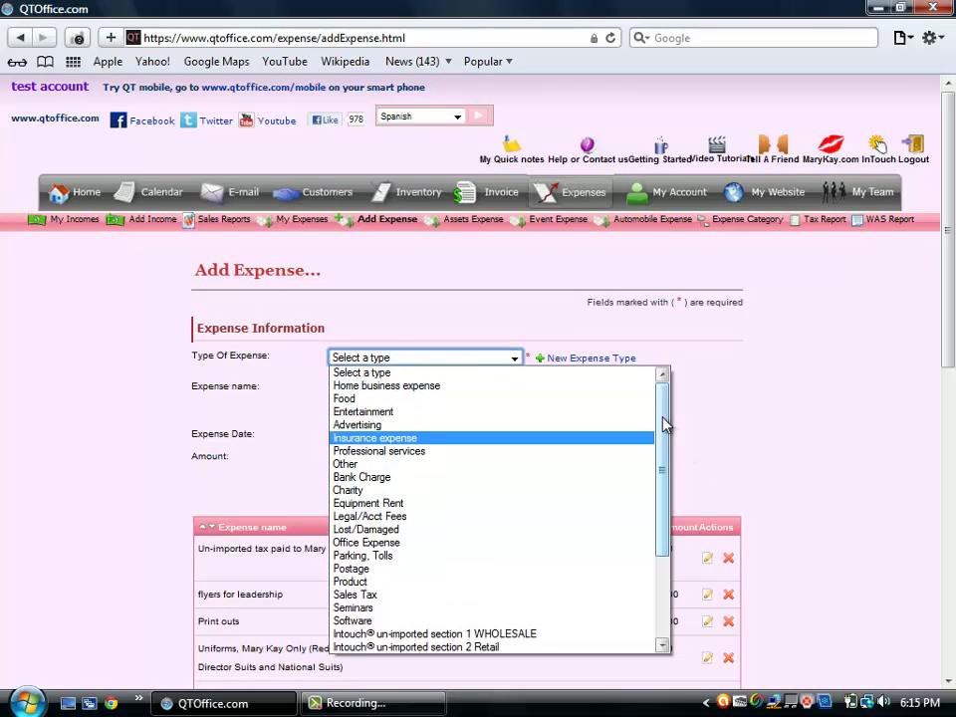
pyautogui.moveTo(661, 423); pyautogui.dragTo(665, 491)
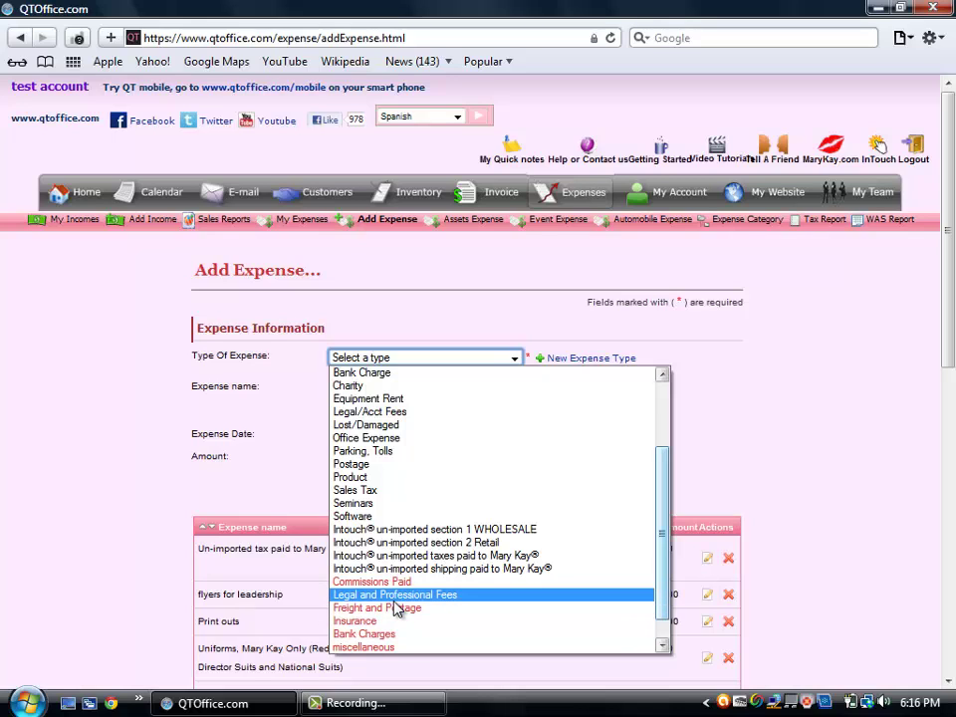
pyautogui.click(796, 430)
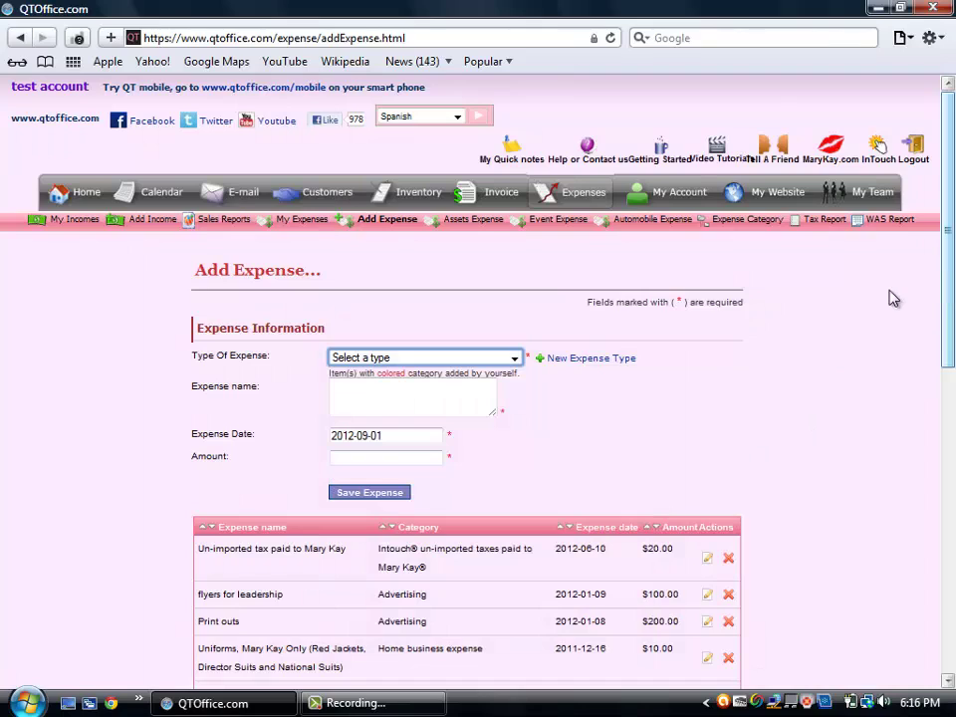
# Open the team member list.
pyautogui.click(854, 198)
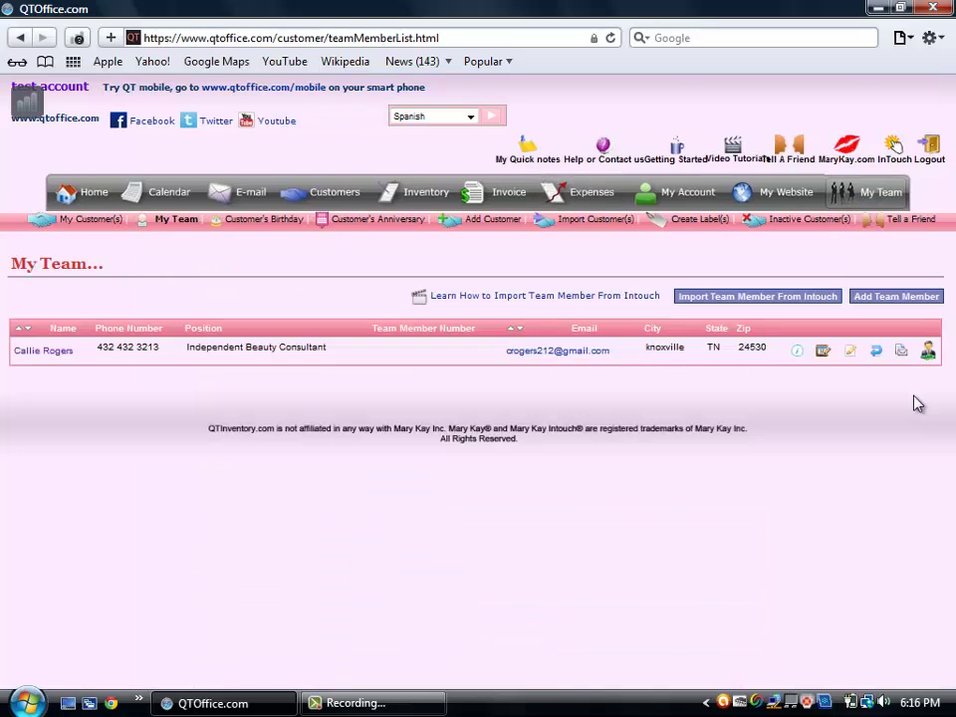